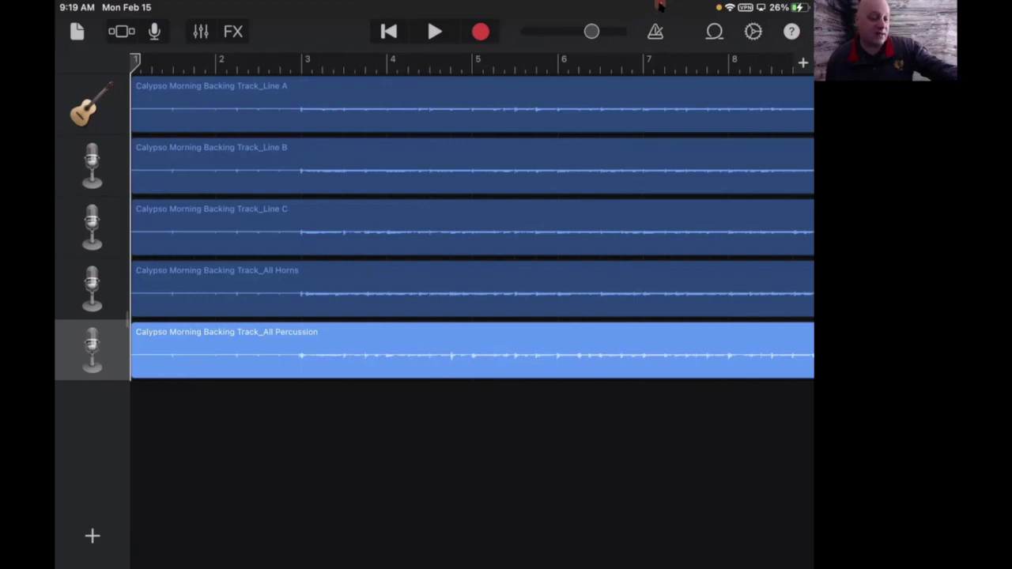
# Play all five Calypso Morning tracks, then stop and rewind the playhead to bar 1.
pyautogui.press('space')
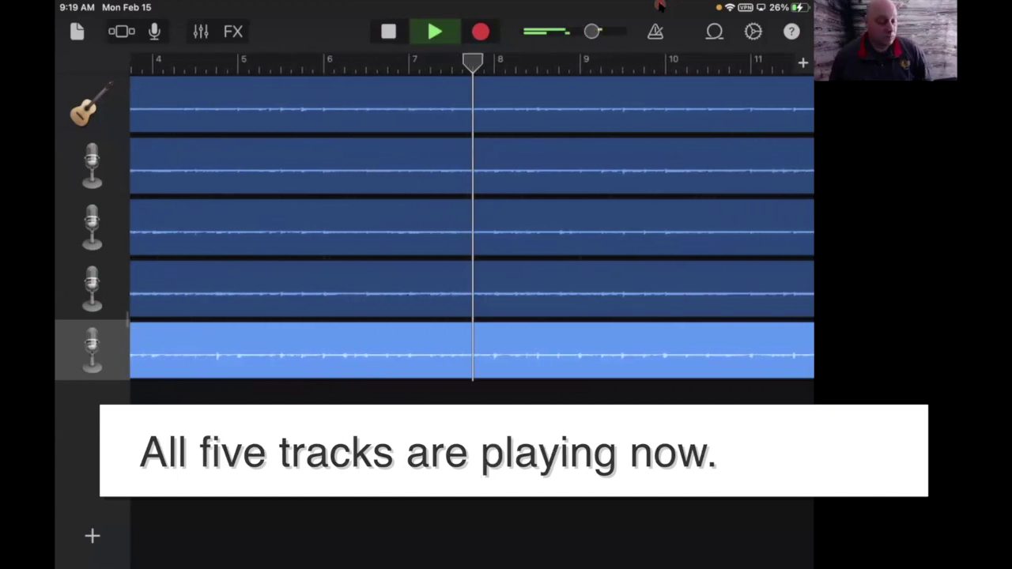
pyautogui.press('space')
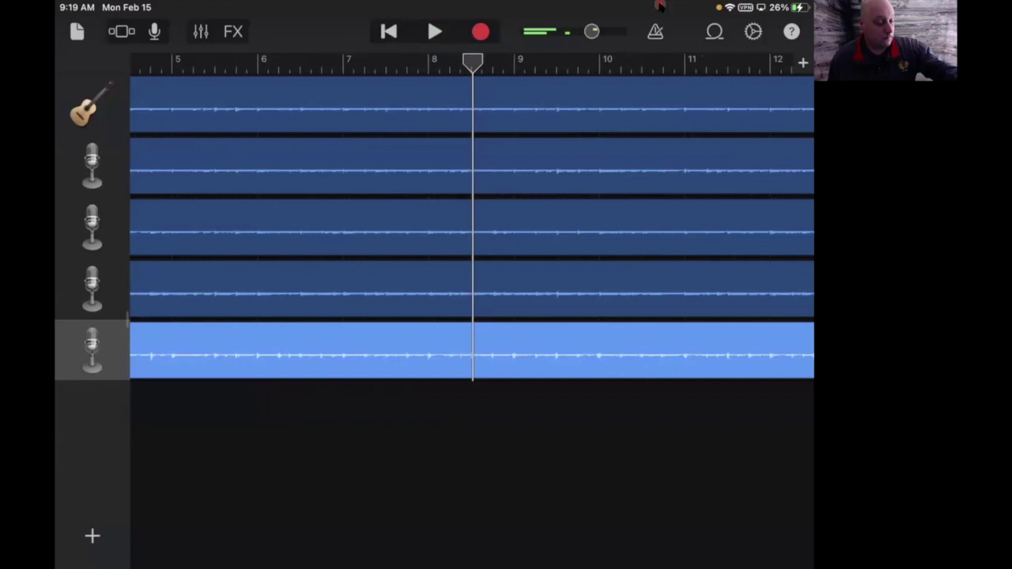
pyautogui.press('Return')
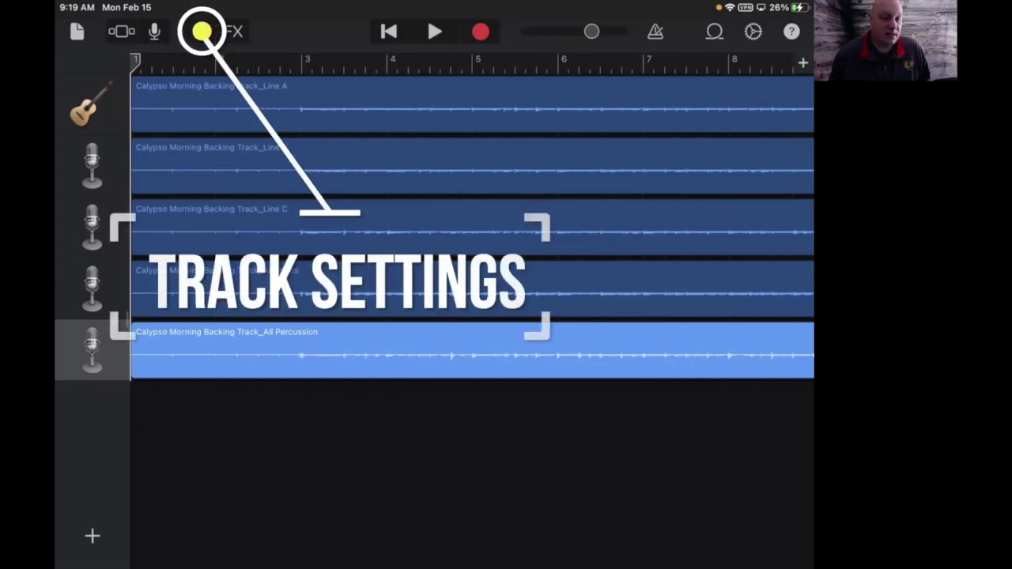
# Show the track controls for the Line A guitar track and mute it.
pyautogui.click(202, 32)
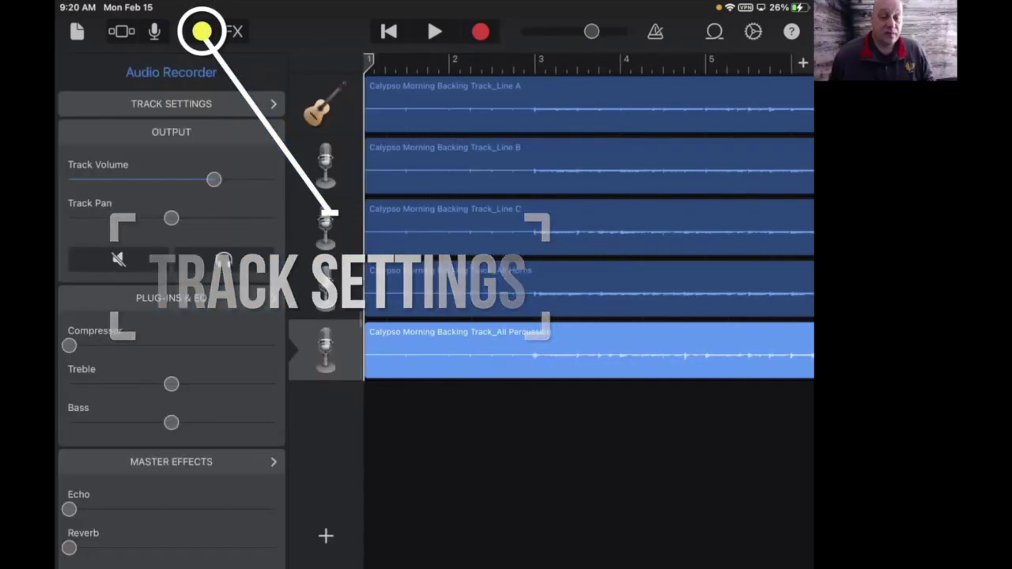
pyautogui.click(399, 95)
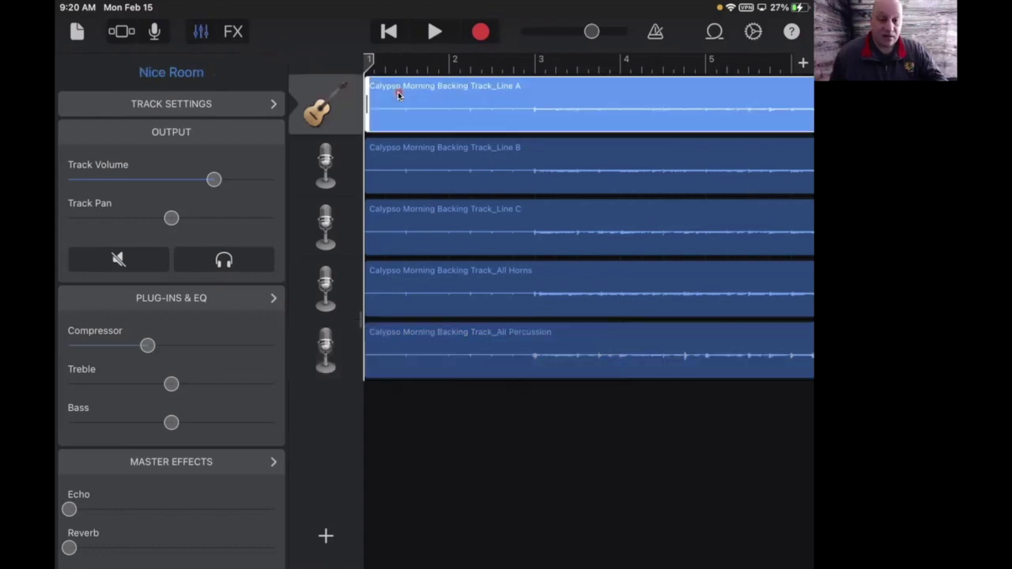
pyautogui.press('Down')
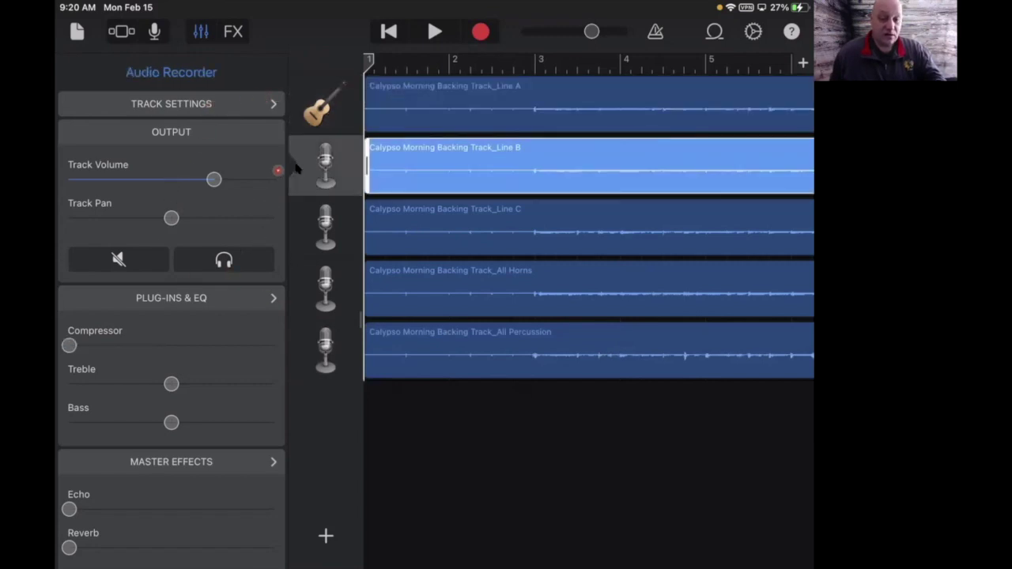
pyautogui.click(405, 98)
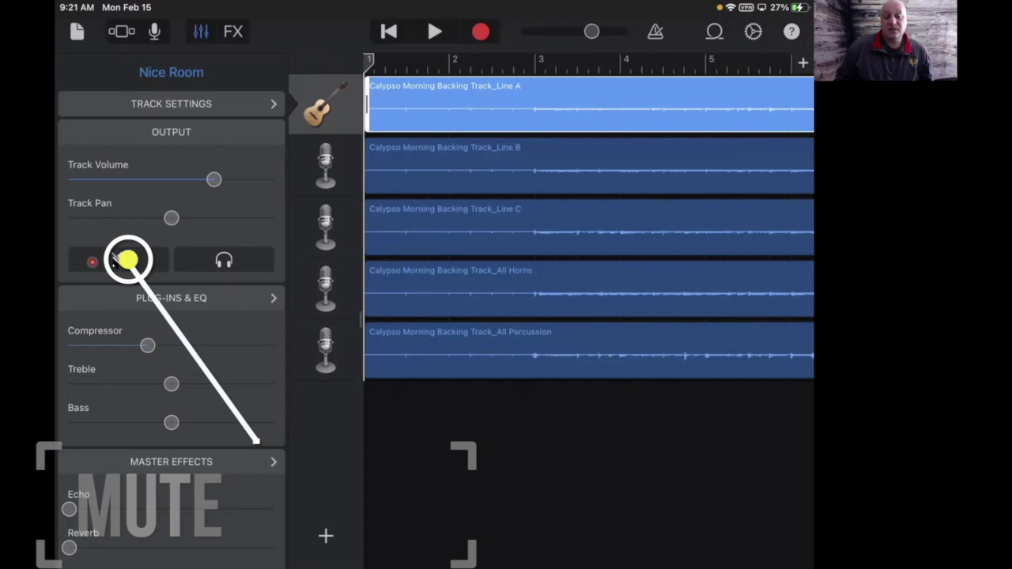
pyautogui.click(123, 259)
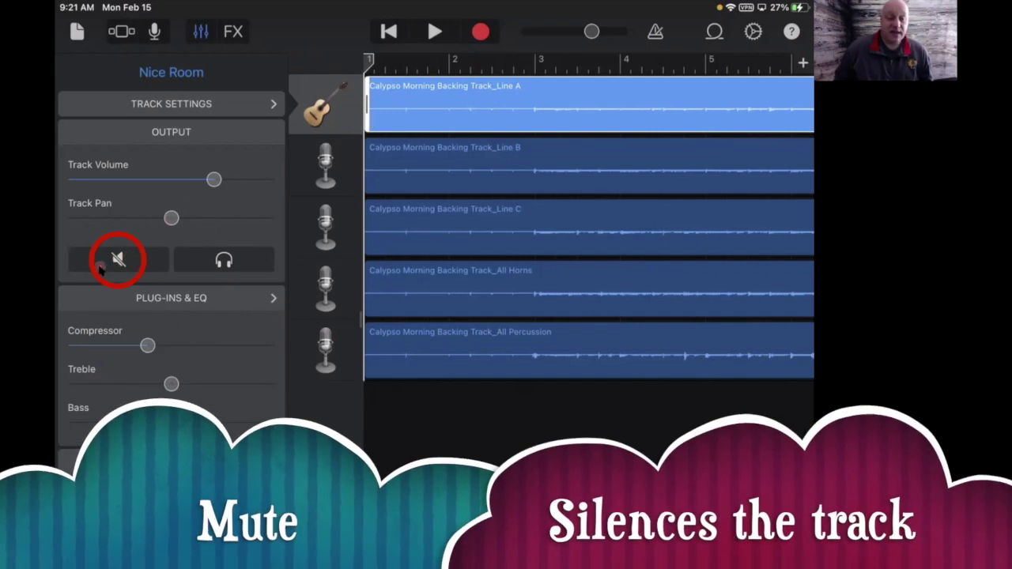
pyautogui.click(220, 261)
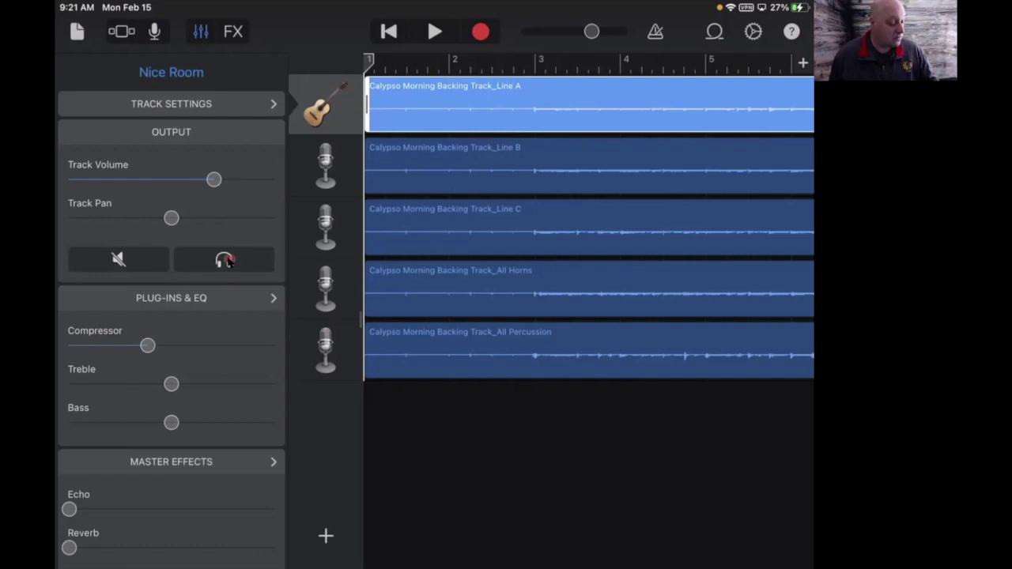
pyautogui.click(225, 260)
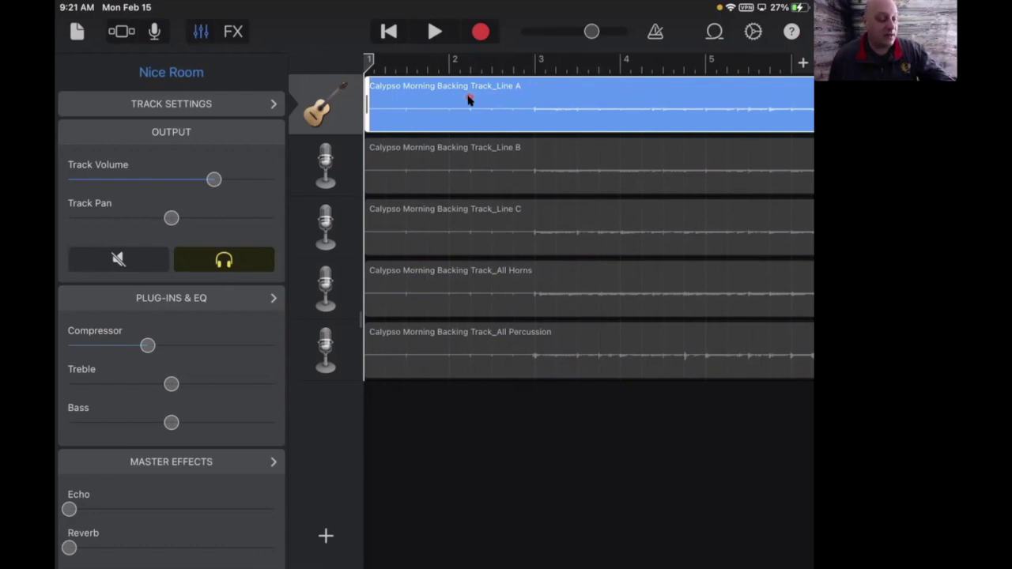
pyautogui.press('space')
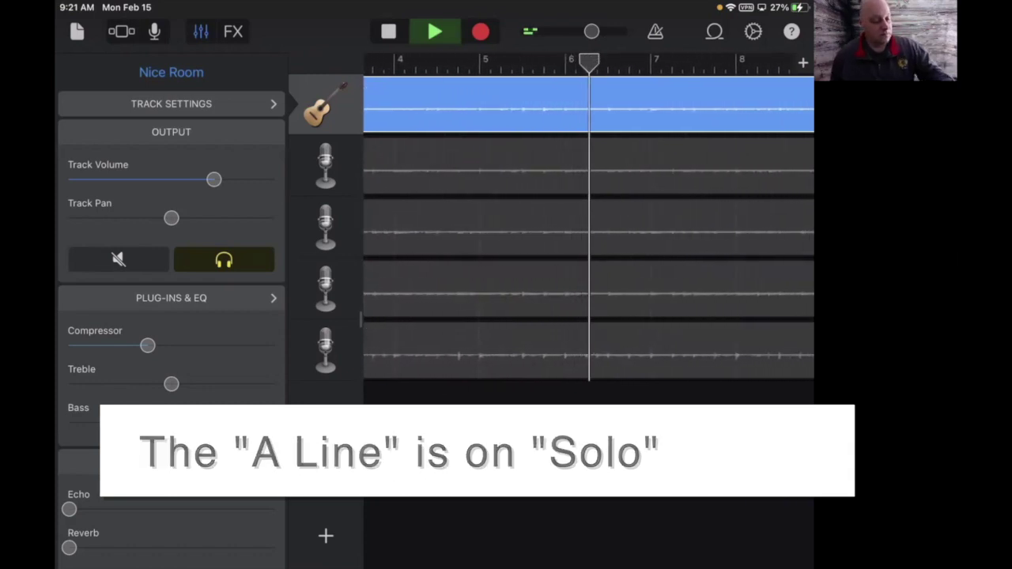
pyautogui.press('space')
pyautogui.press('Return')
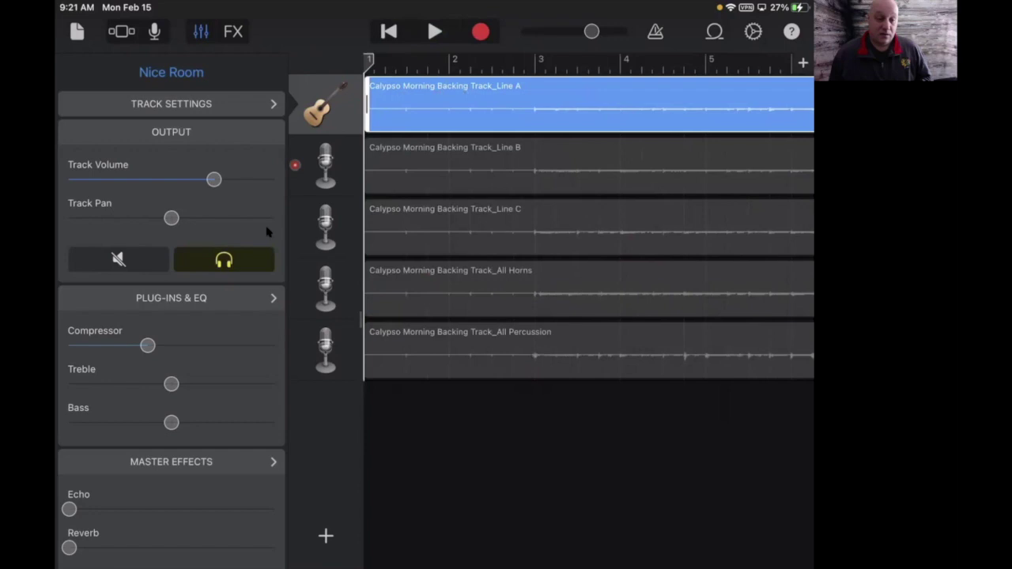
pyautogui.click(225, 261)
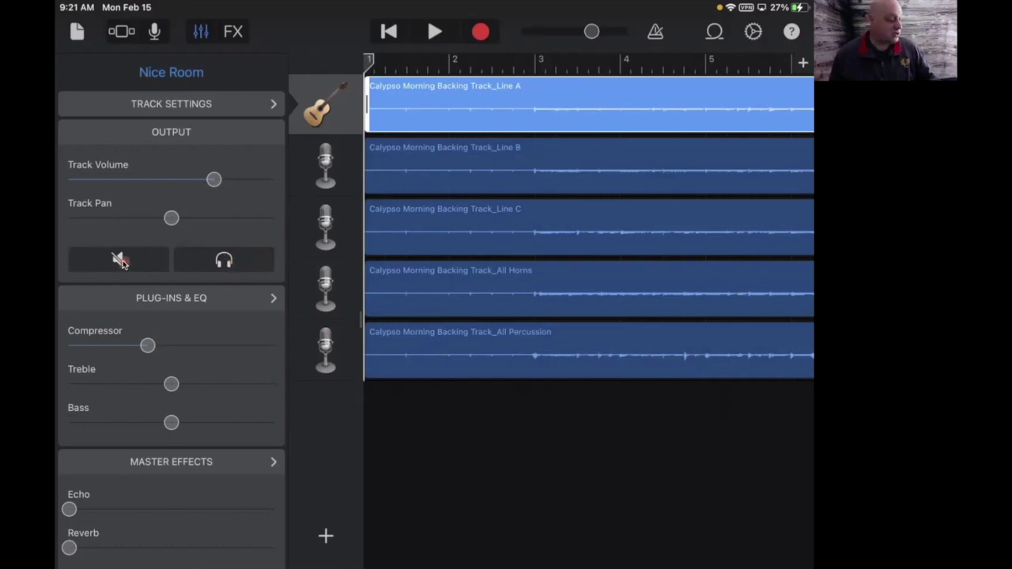
# Mute the Line A track, then unmute it so all five tracks are audible.
pyautogui.click(122, 261)
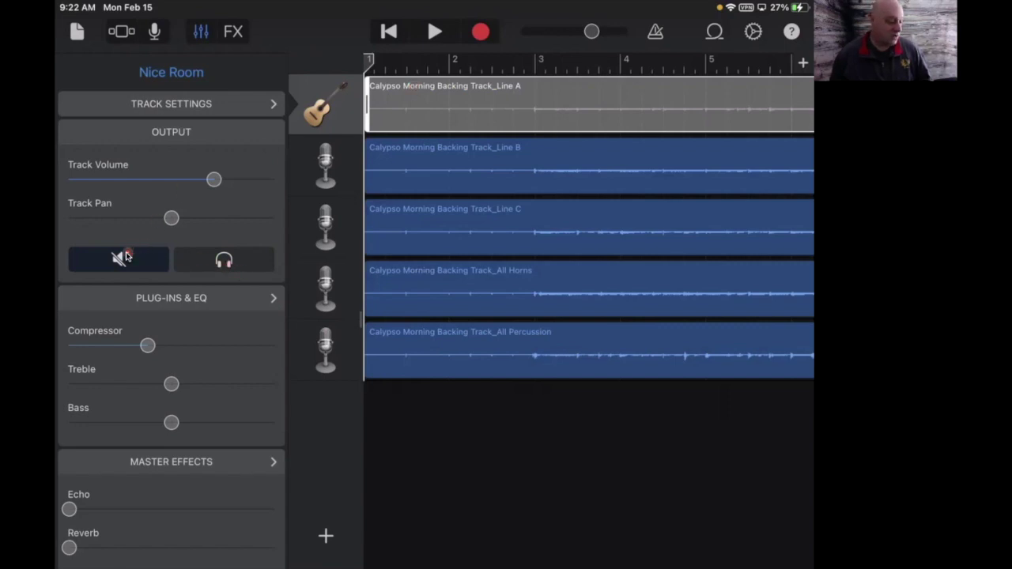
pyautogui.click(125, 257)
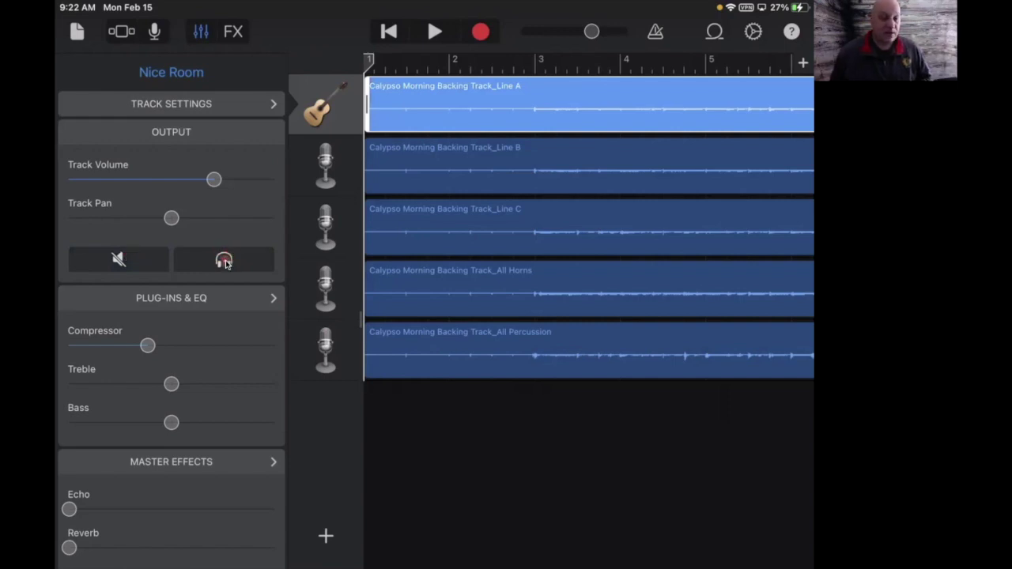
# Solo the Line C track, play it alone, then stop and turn solo off.
pyautogui.click(438, 212)
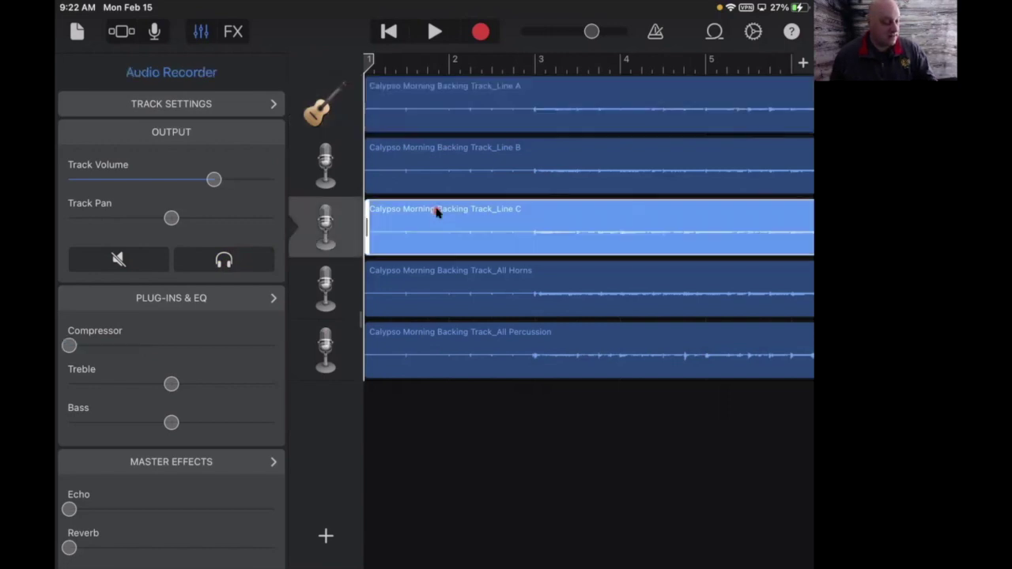
pyautogui.click(237, 259)
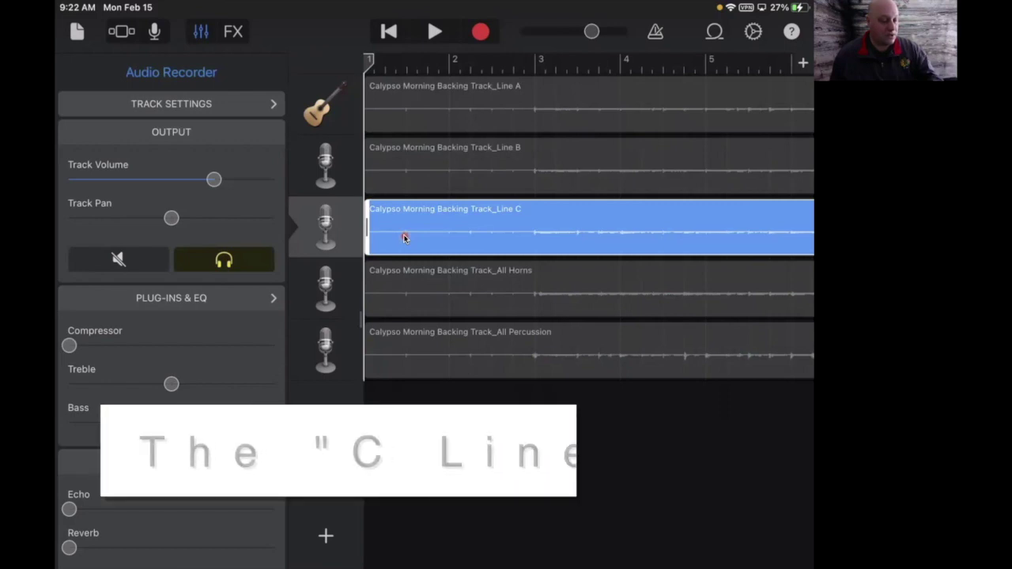
pyautogui.press('space')
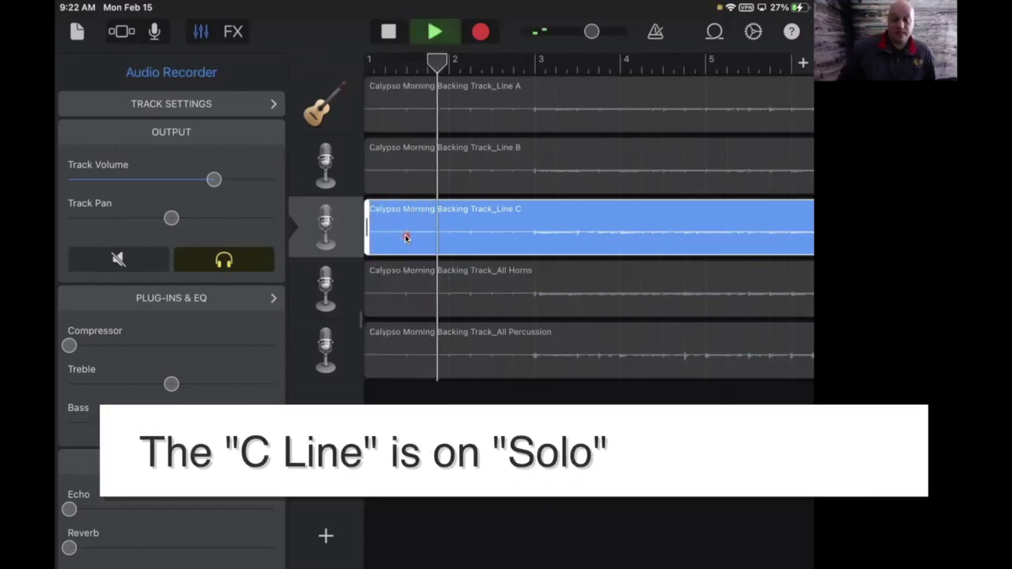
pyautogui.click(346, 238)
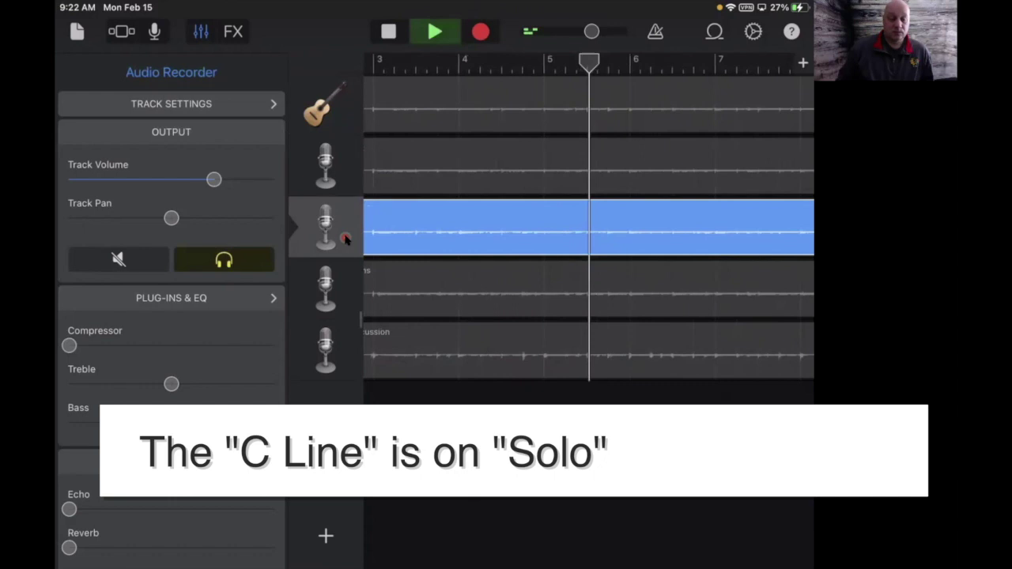
pyautogui.press('space')
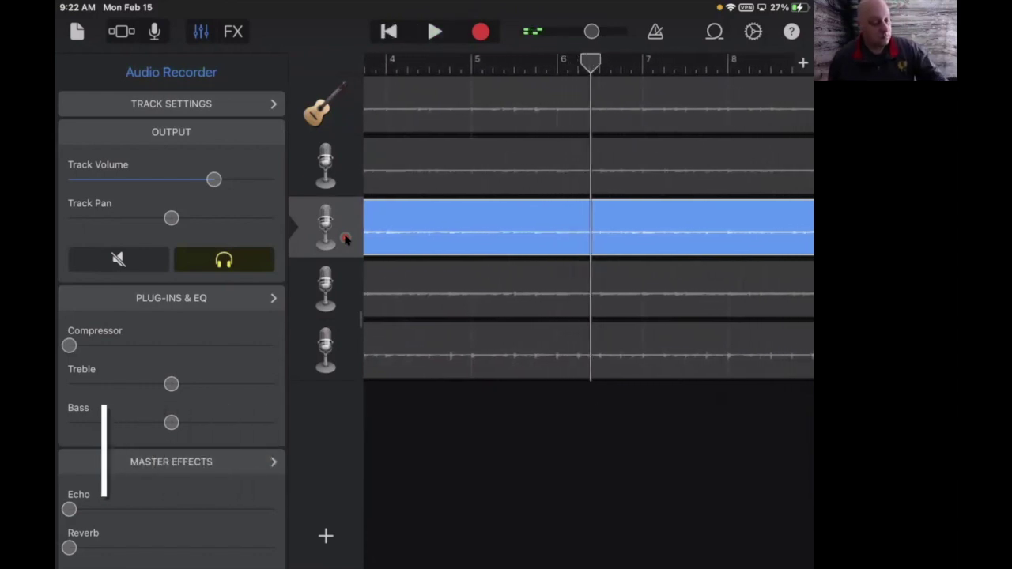
pyautogui.click(346, 239)
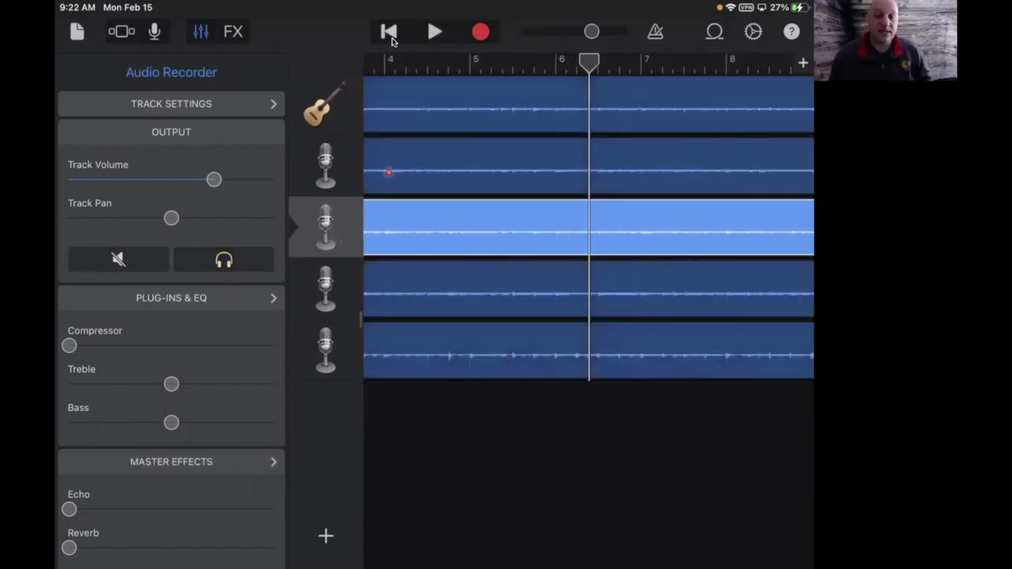
# Hide the track controls, rewind to bar 1 and select the Line A guitar track.
pyautogui.click(202, 31)
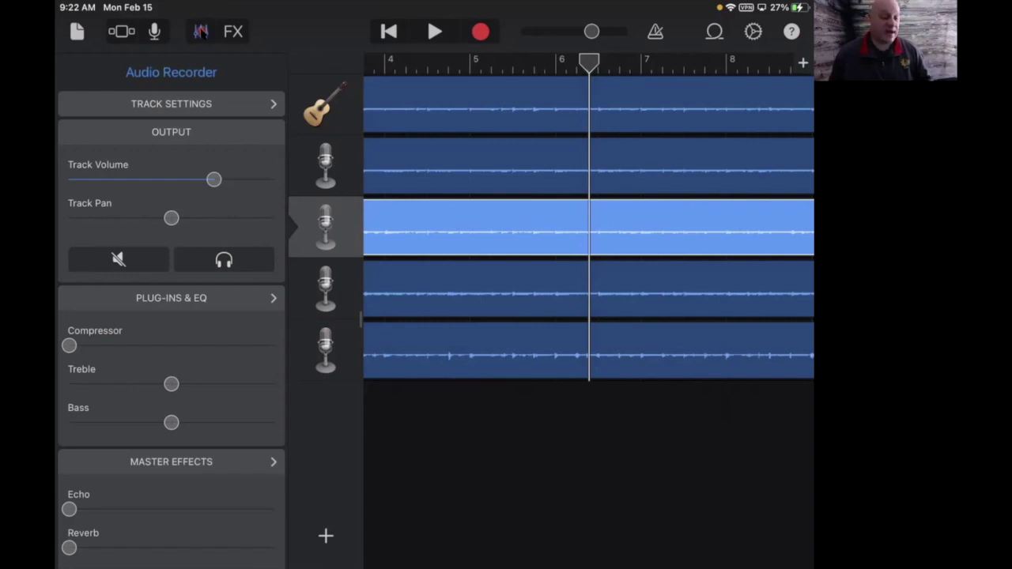
pyautogui.click(388, 34)
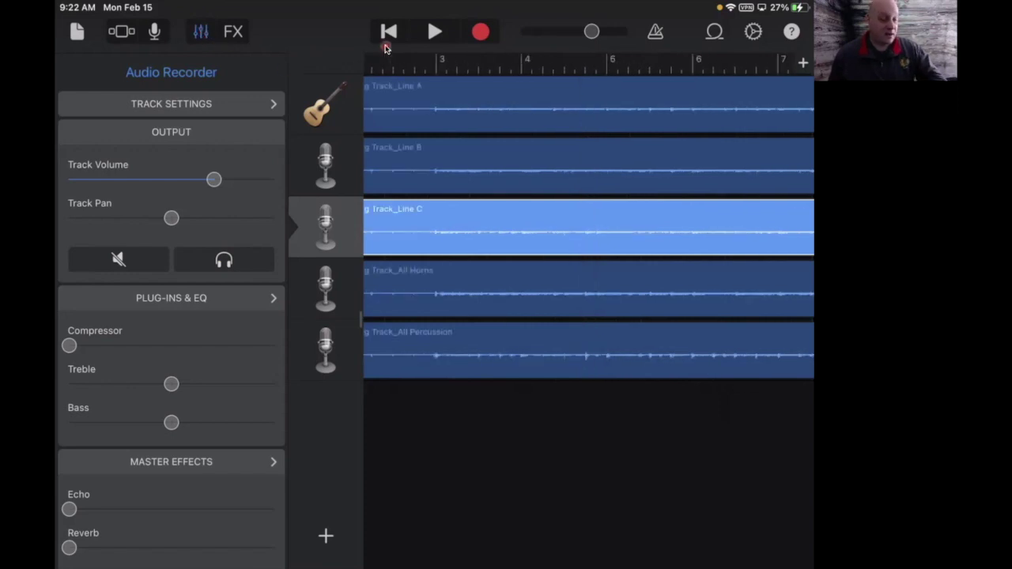
pyautogui.click(422, 94)
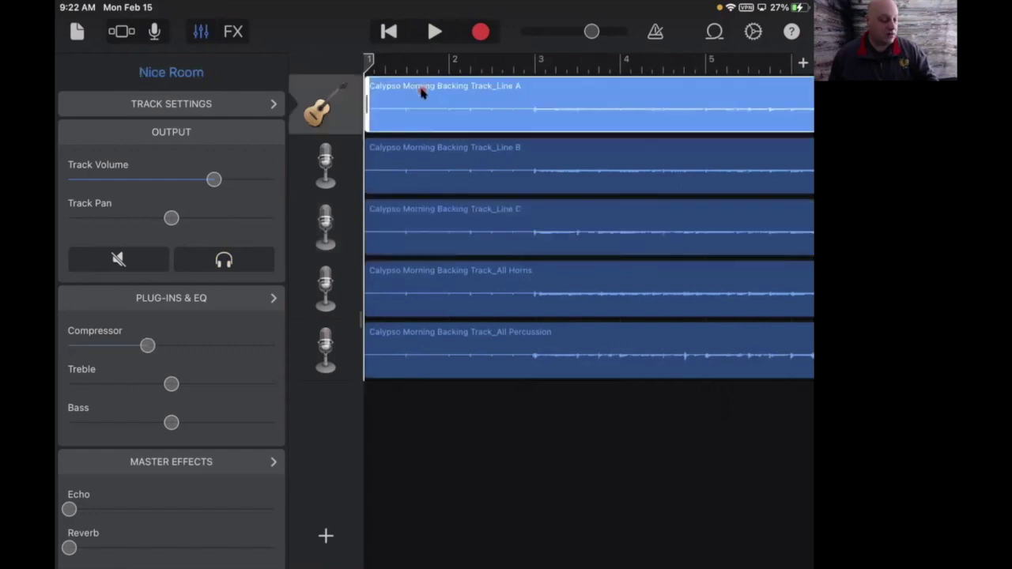
pyautogui.press('s')
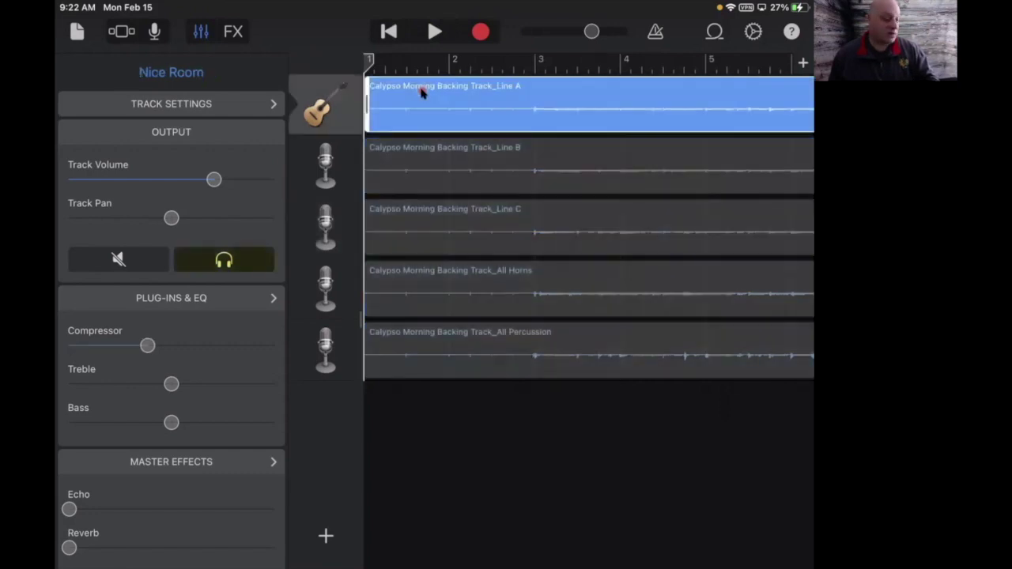
pyautogui.press('s')
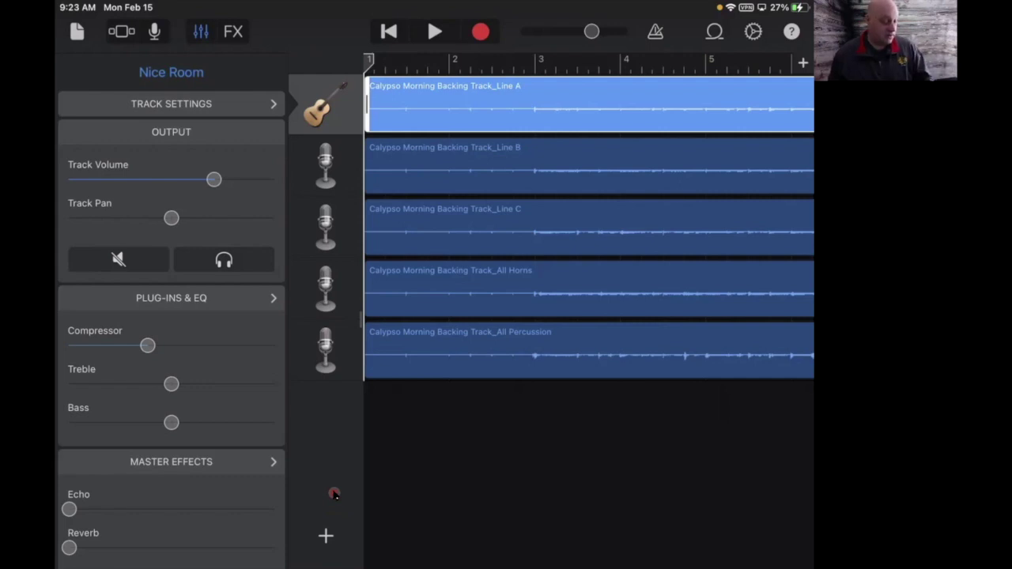
# Add an Audio Recorder Instrument track using Nice Room with the Room effect at minimum.
pyautogui.click(329, 536)
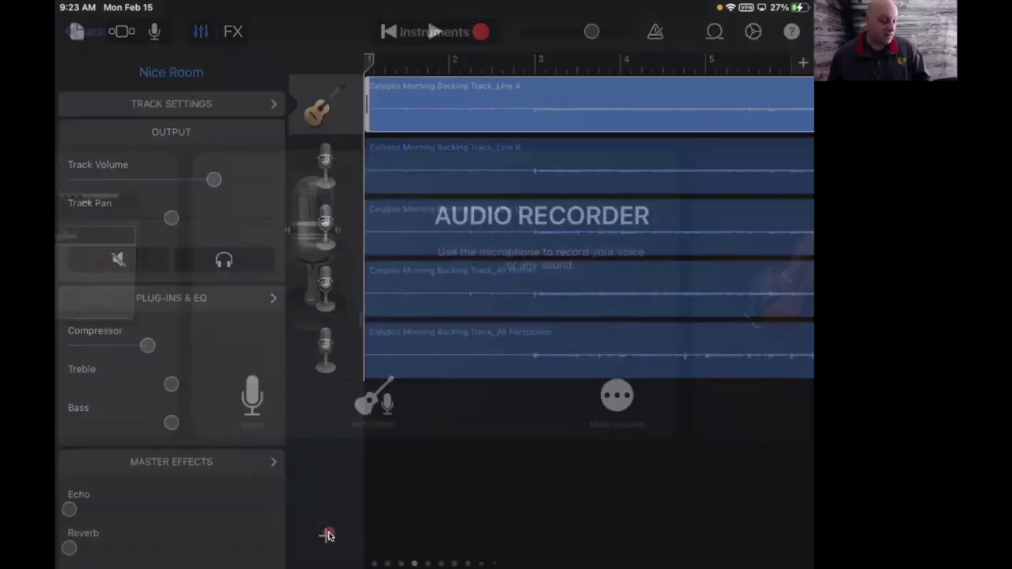
pyautogui.click(365, 404)
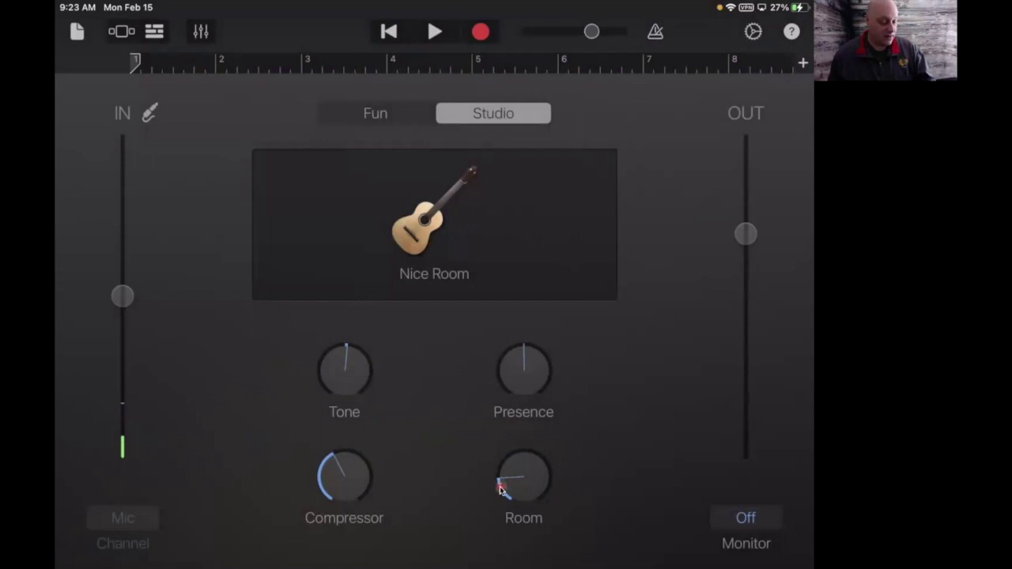
pyautogui.moveTo(500, 490); pyautogui.dragTo(500, 492)
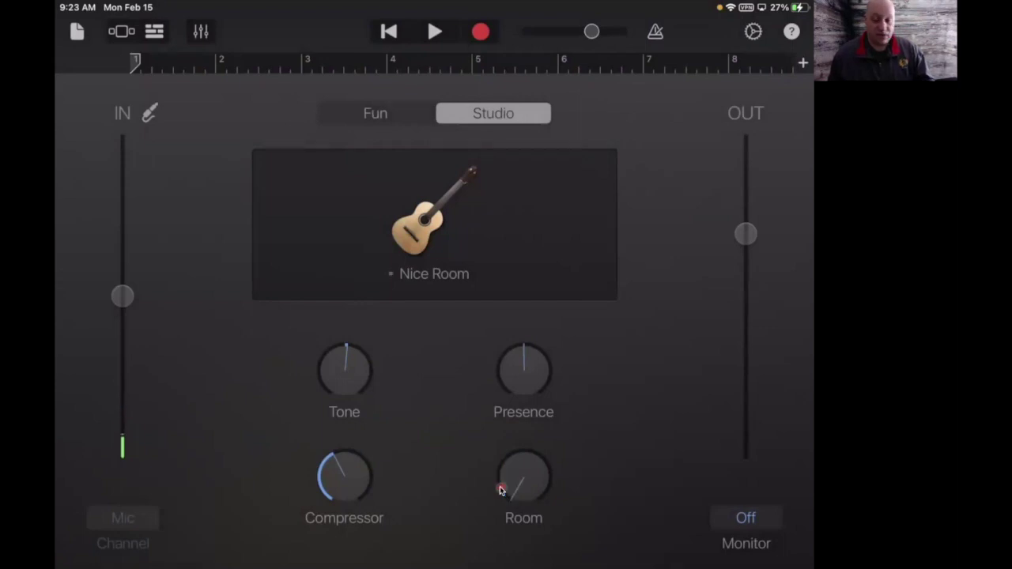
pyautogui.click(198, 31)
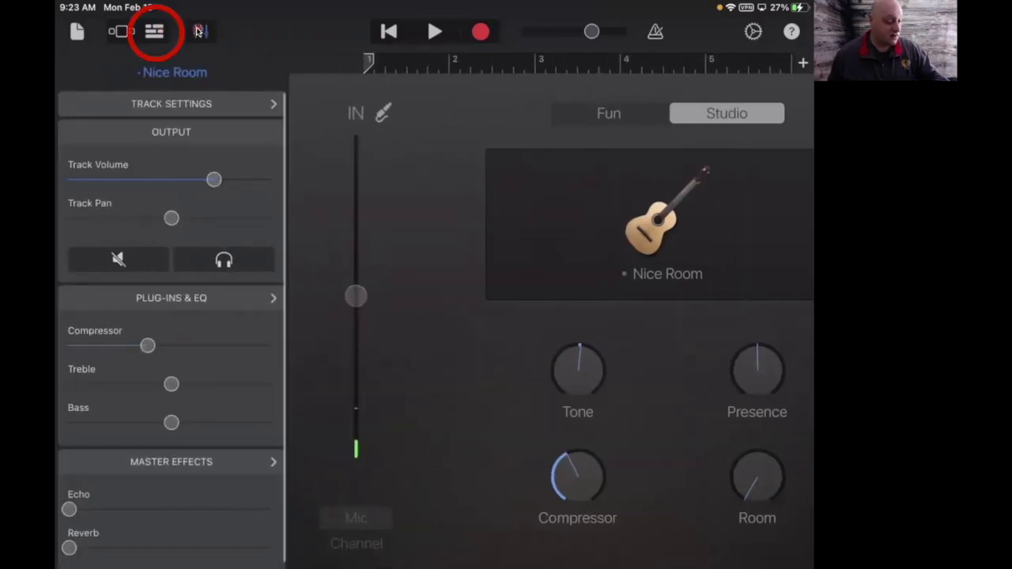
pyautogui.click(153, 31)
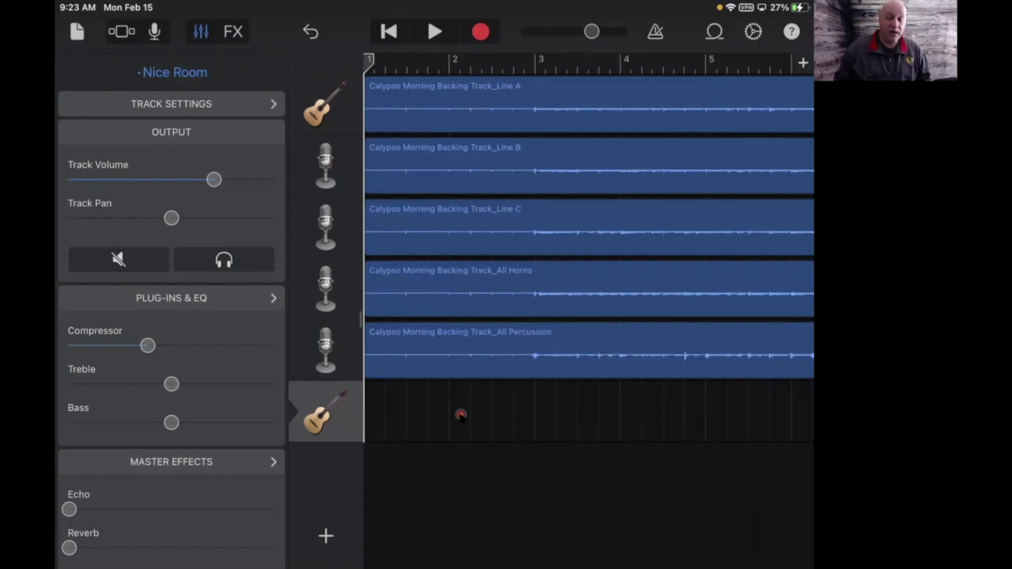
# Record a guitar take on the new Nice Room track, from bar 1 to about bar 5.
pyautogui.click(482, 33)
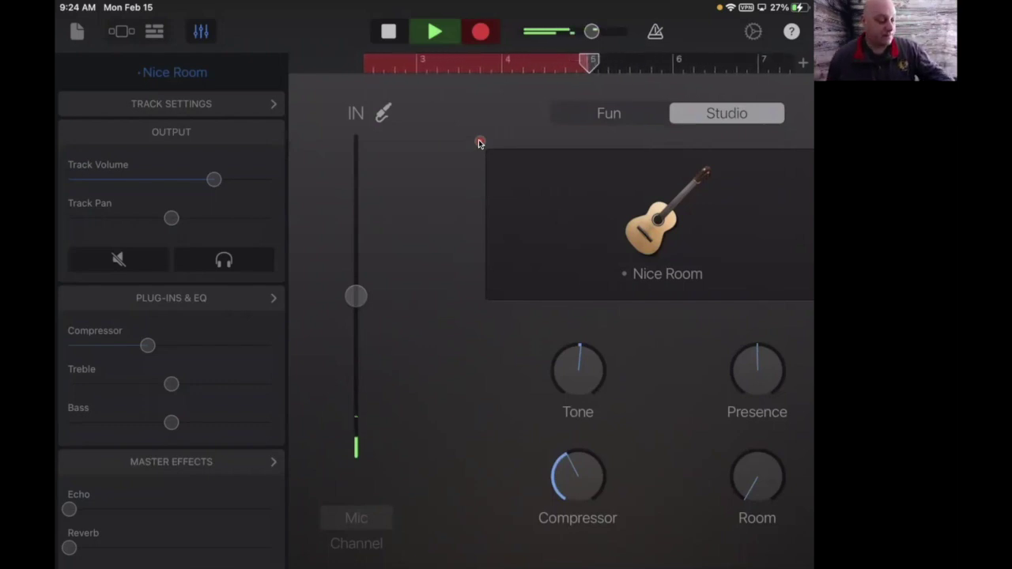
pyautogui.press('space')
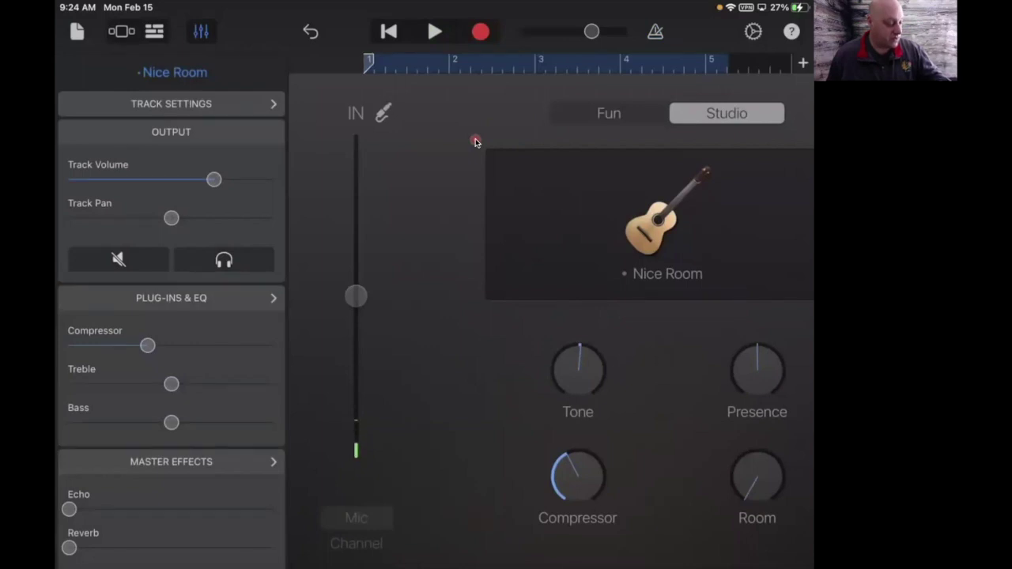
pyautogui.click(155, 31)
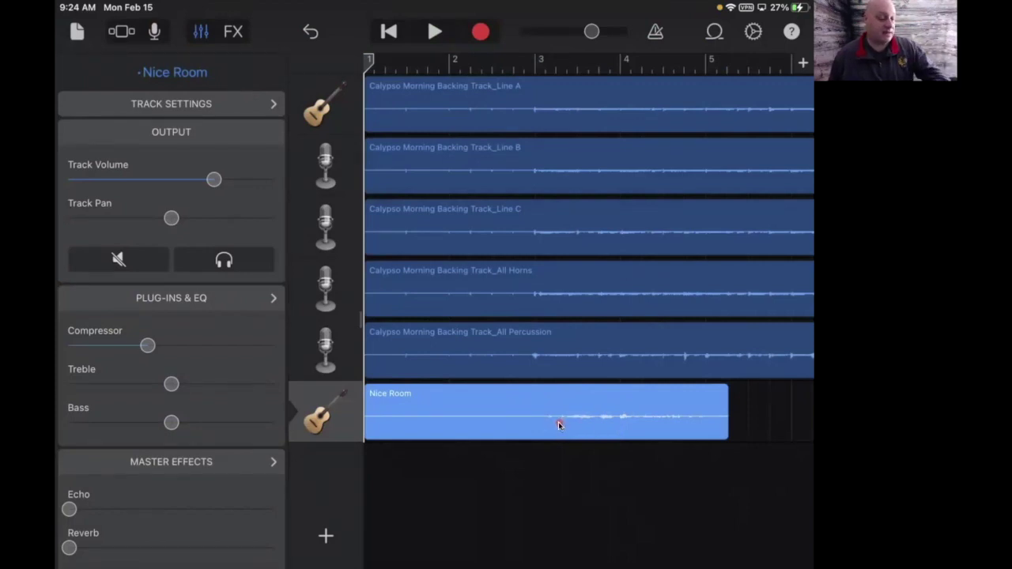
# Play the full mix with the new recording, then stop and rewind to bar 1.
pyautogui.press('space')
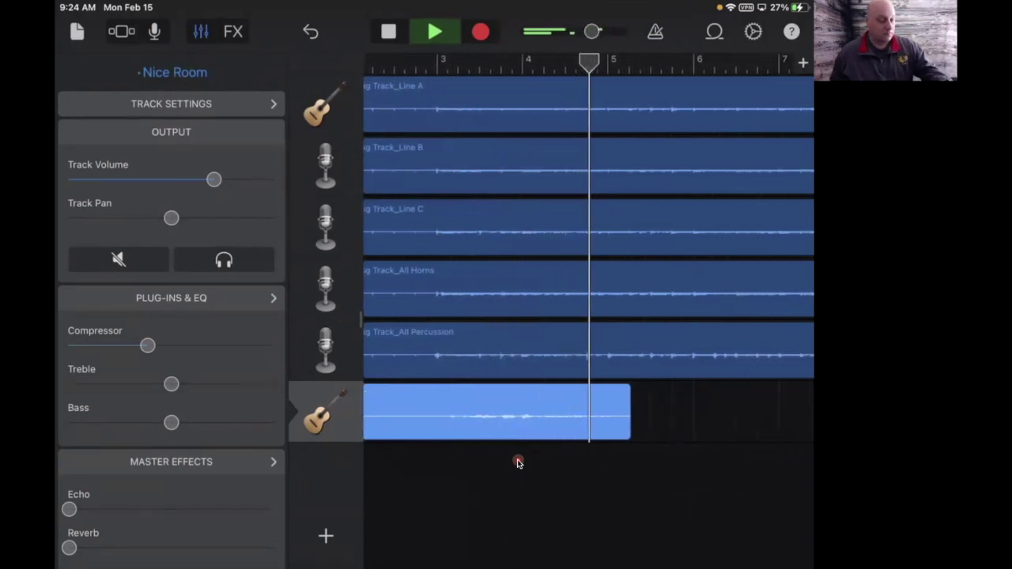
pyautogui.press('space')
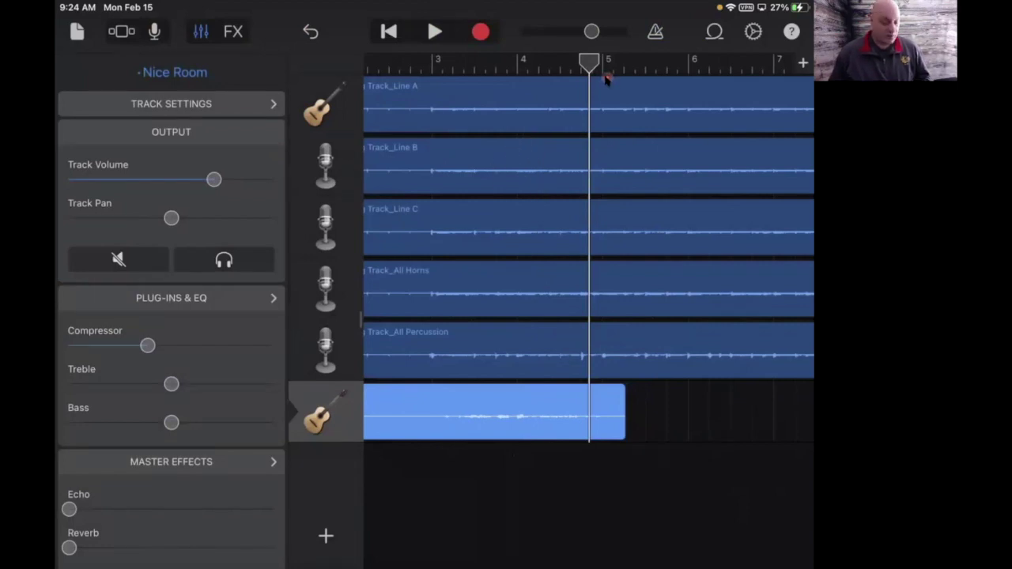
pyautogui.press('Return')
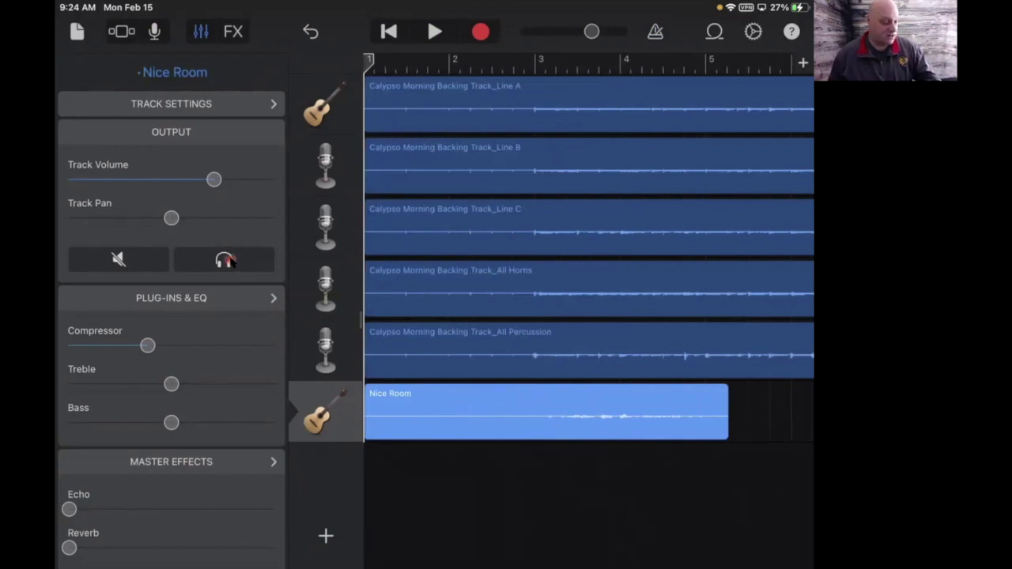
# Solo the Nice Room track, play its take alone and rewind to the start.
pyautogui.click(225, 260)
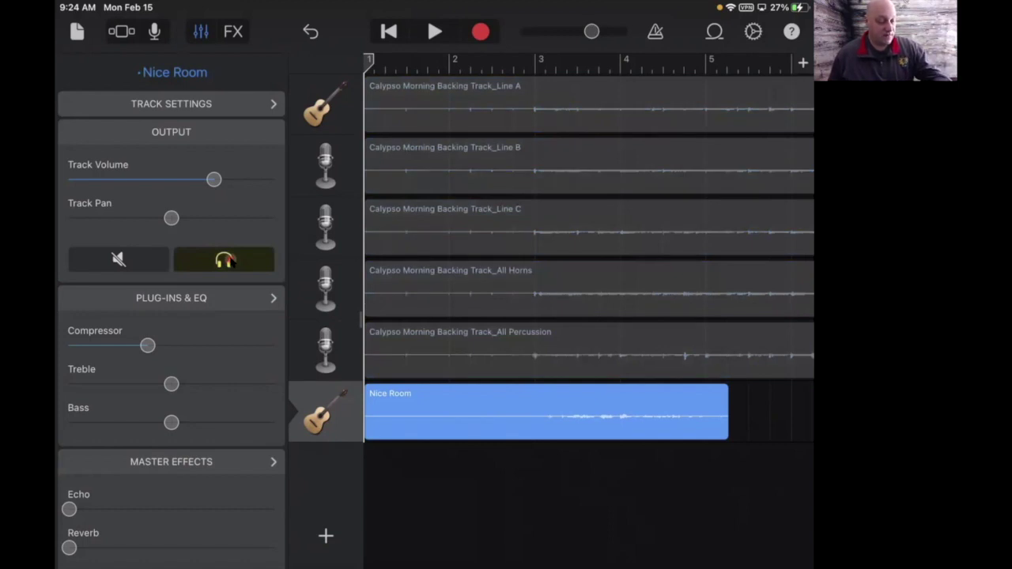
pyautogui.press('space')
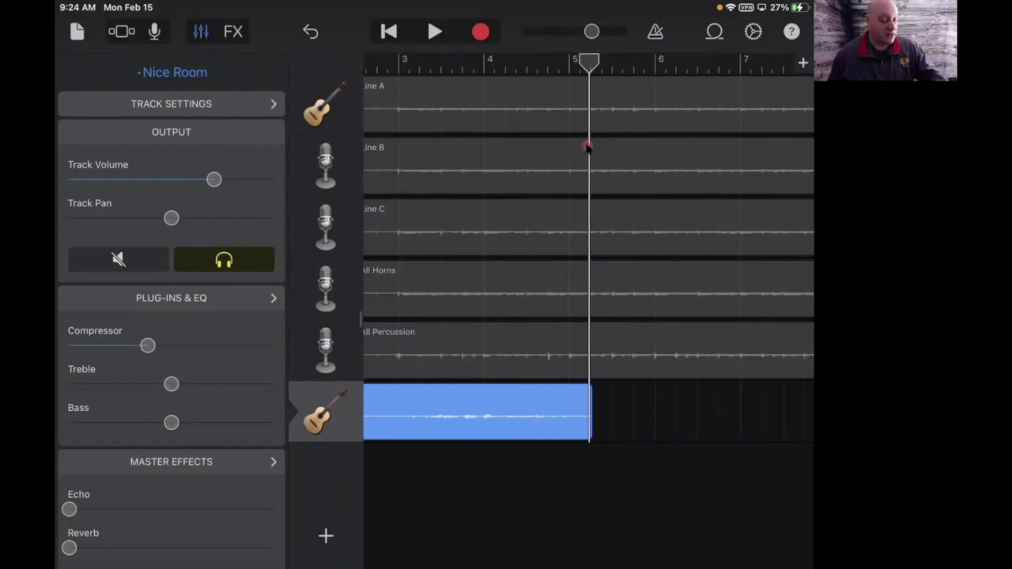
pyautogui.press('Return')
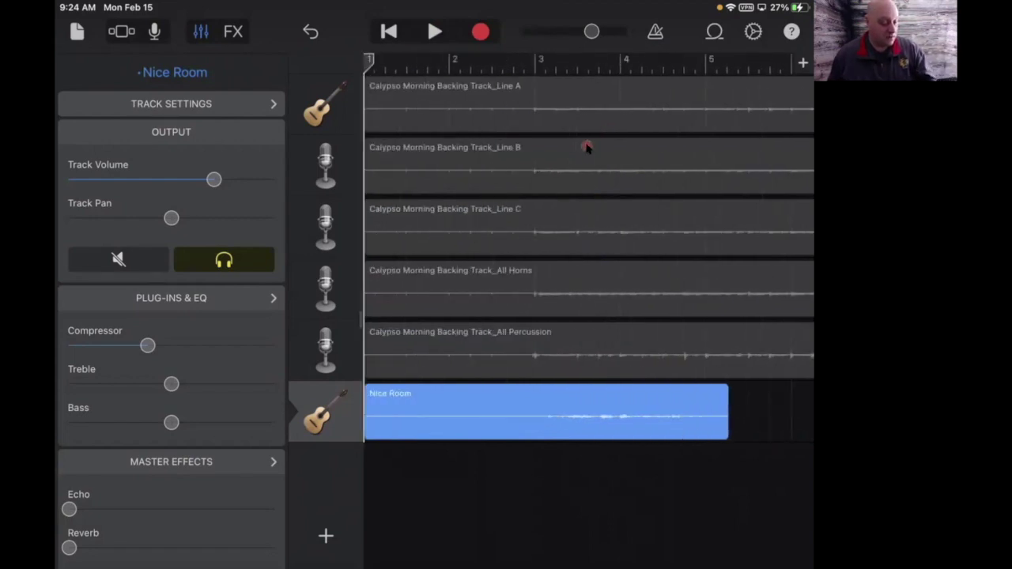
# Delete the recorded Nice Room region from the sixth track.
pyautogui.click(546, 411)
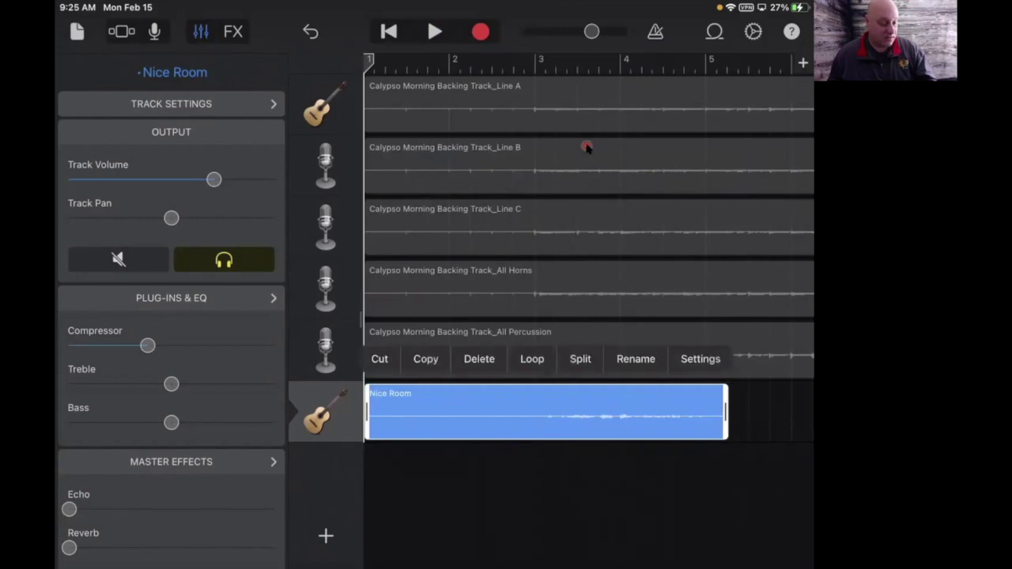
pyautogui.click(479, 359)
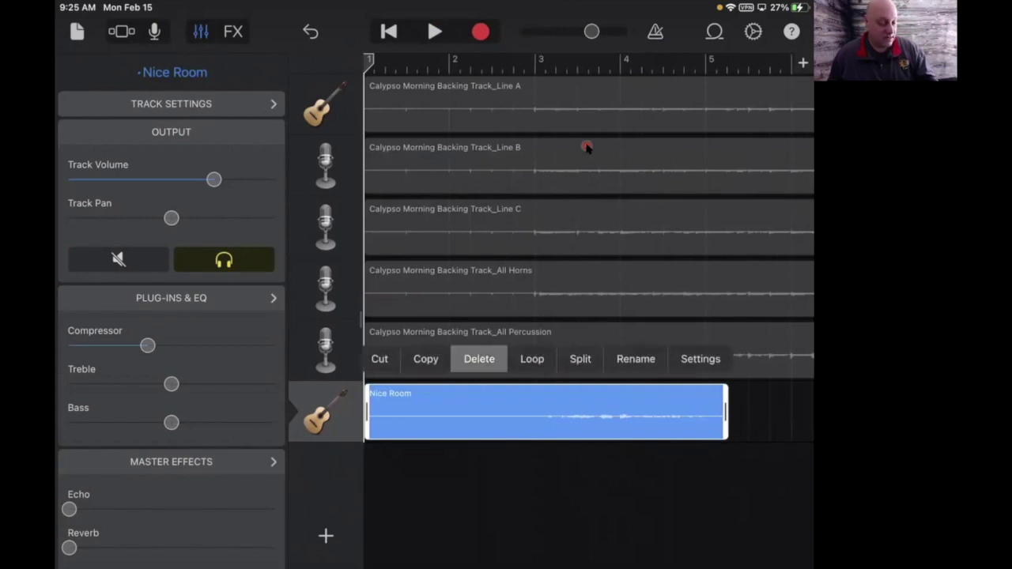